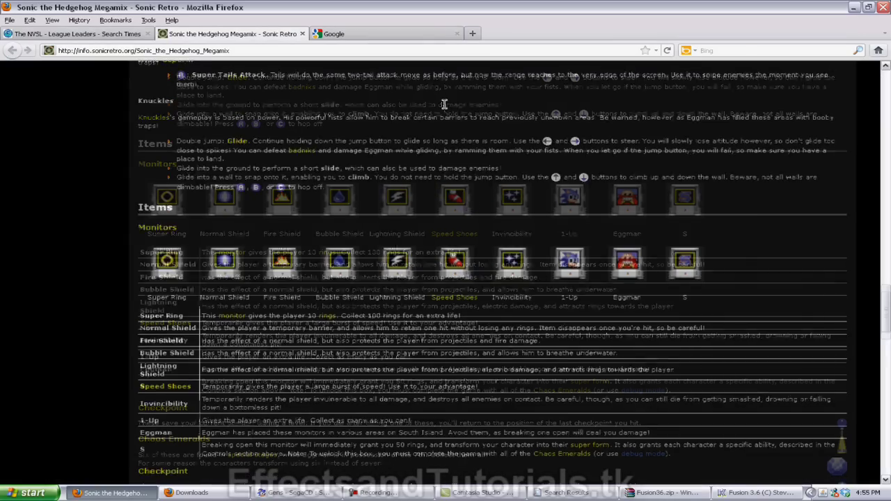
Step: Scroll the Megamix wiki page to the US, EU and JP downloads, then switch to the Google tab
{"action": "scroll", "coordinate": [442, 110], "scroll_direction": "down", "scroll_amount": 5}
{"action": "scroll", "coordinate": [443, 109], "scroll_direction": "down", "scroll_amount": 10}
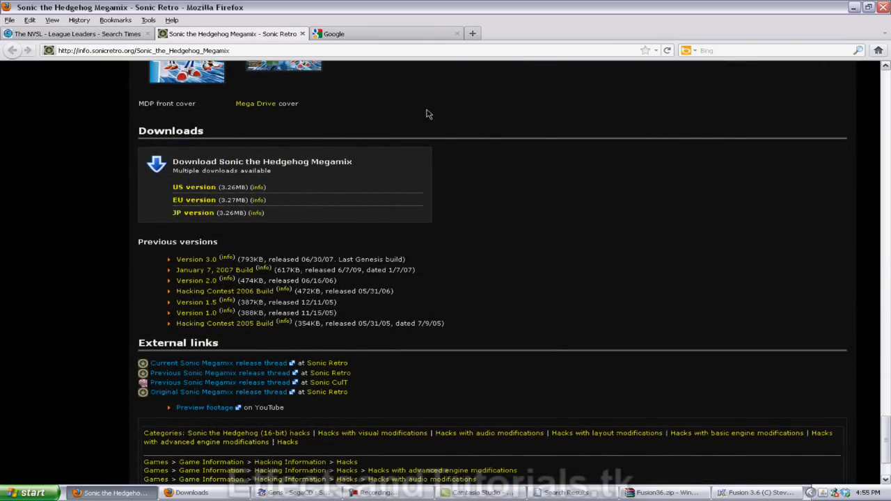
{"action": "scroll", "coordinate": [428, 113], "scroll_direction": "up", "scroll_amount": 10}
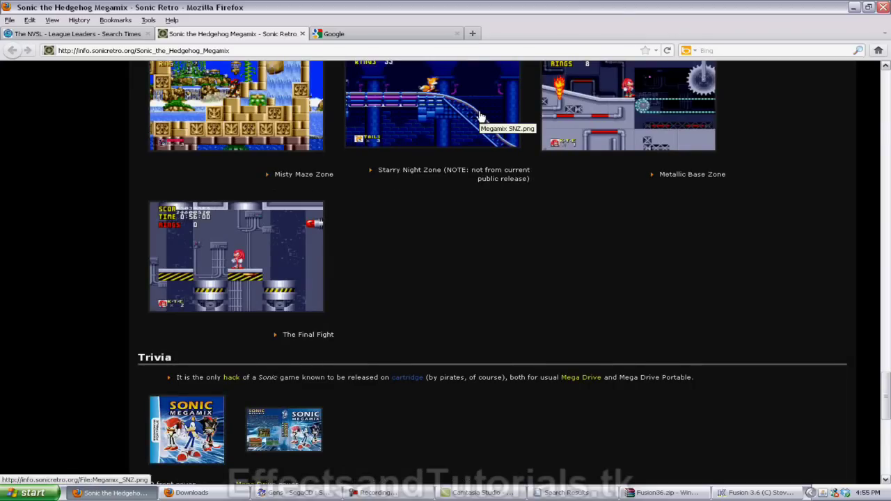
{"action": "scroll", "coordinate": [481, 115], "scroll_direction": "down", "scroll_amount": 5}
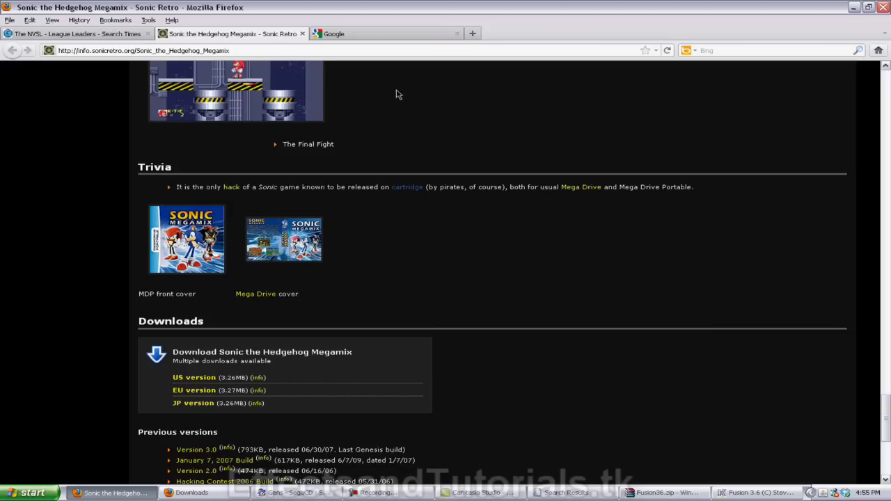
{"action": "left_click", "coordinate": [369, 34]}
Step: Google 'sega Cd bios free download' and open the ROMNation SegaCD BIOS V2.00 (U) page
{"action": "left_click", "coordinate": [251, 240]}
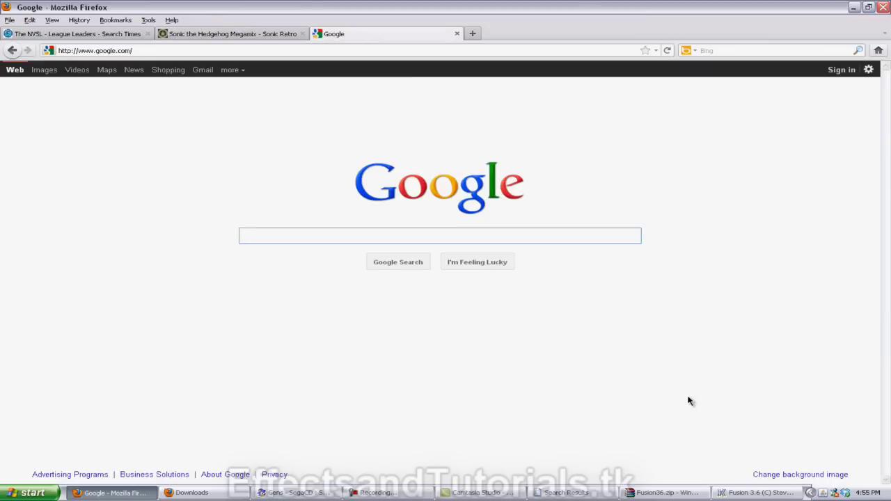
{"action": "type", "text": "se"}
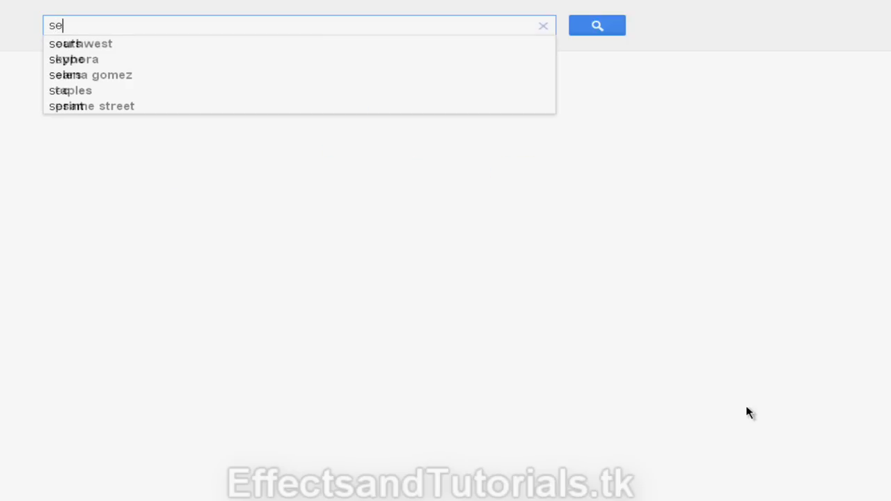
{"action": "type", "text": "ga Cd "}
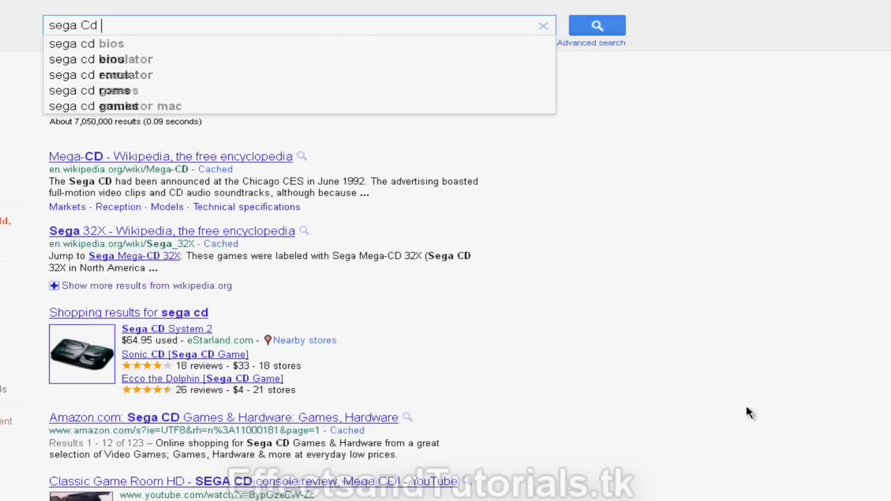
{"action": "type", "text": "iso"}
{"action": "key", "text": "BackSpace"}
{"action": "key", "text": "BackSpace"}
{"action": "key", "text": "BackSpace"}
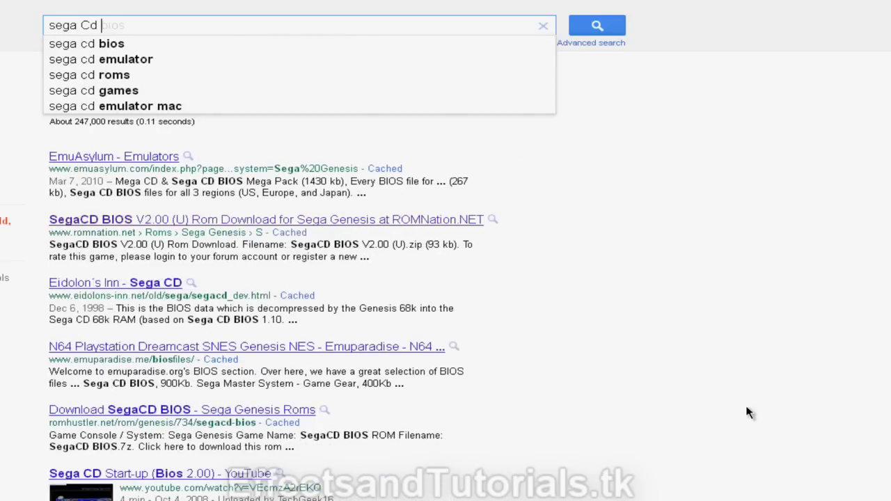
{"action": "type", "text": "bios f"}
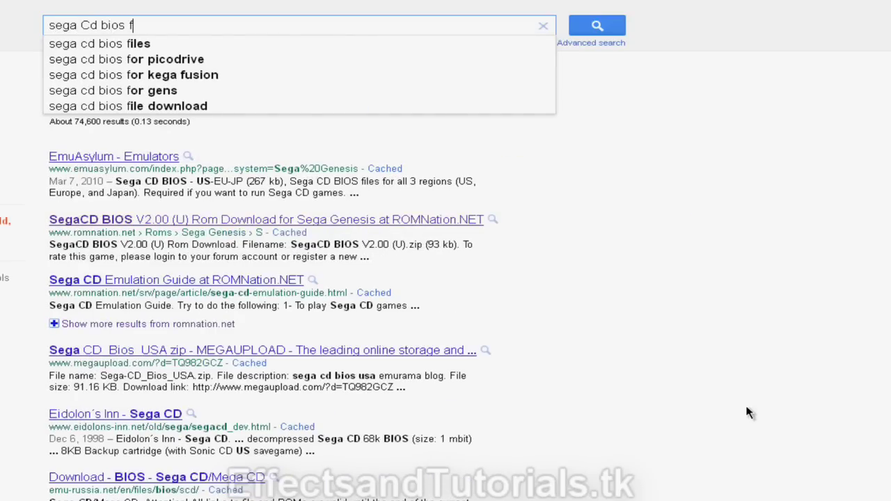
{"action": "type", "text": "ree download"}
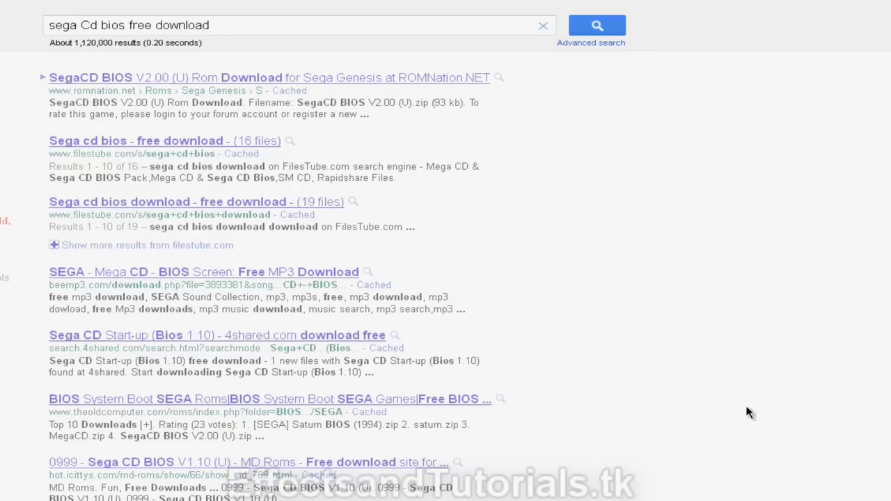
{"action": "left_click", "coordinate": [205, 78]}
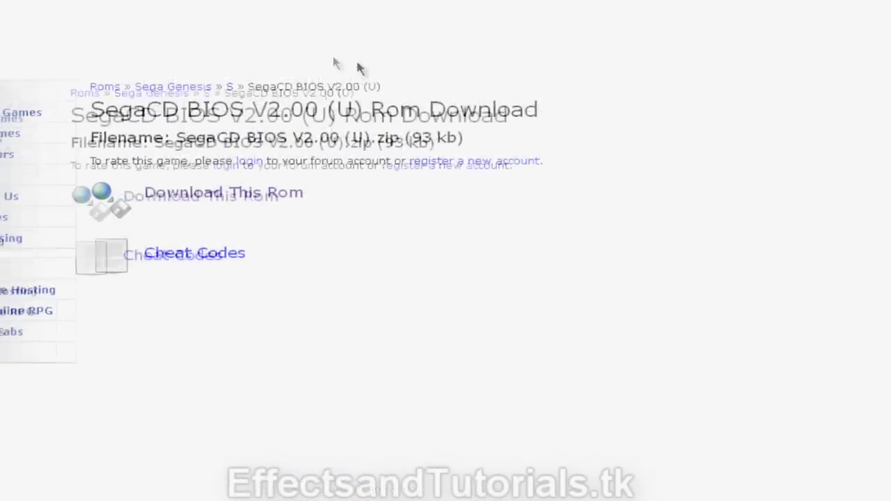
Step: Pass ROMNation's image check with the shown number and open the downloaded SegaCD BIOS V2.00 (U).zip
{"action": "left_click", "coordinate": [308, 194]}
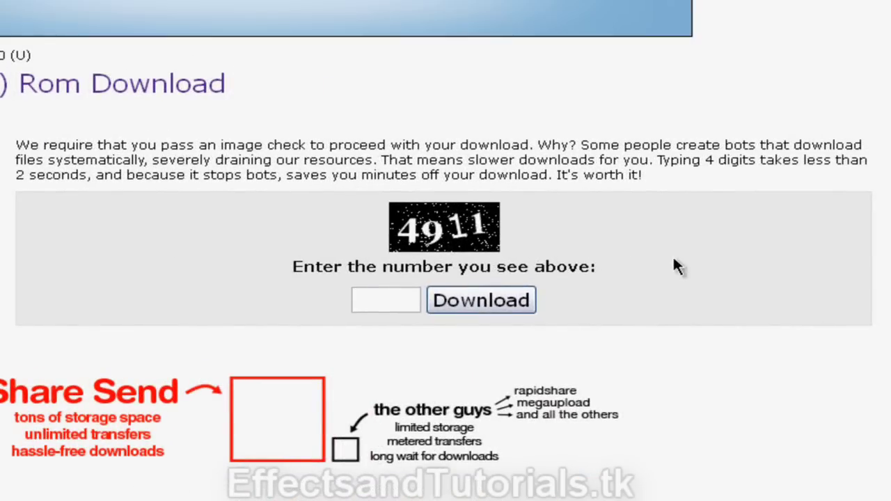
{"action": "type", "text": "4911"}
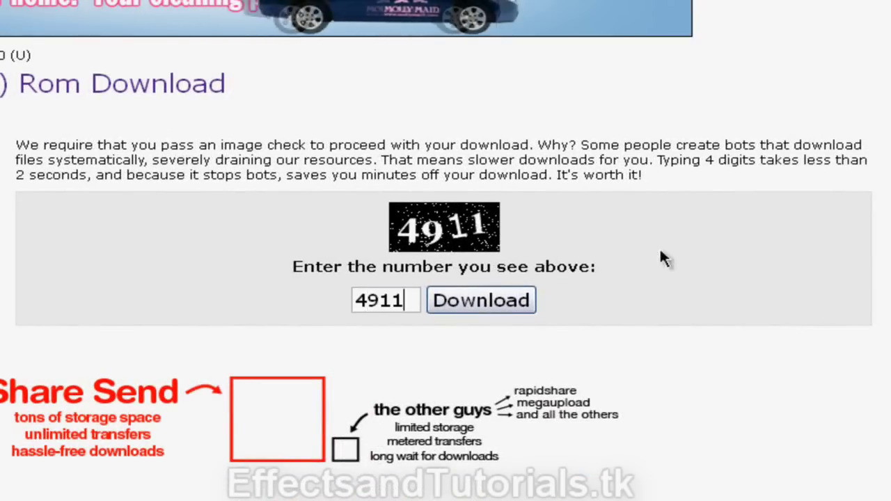
{"action": "key", "text": "Return"}
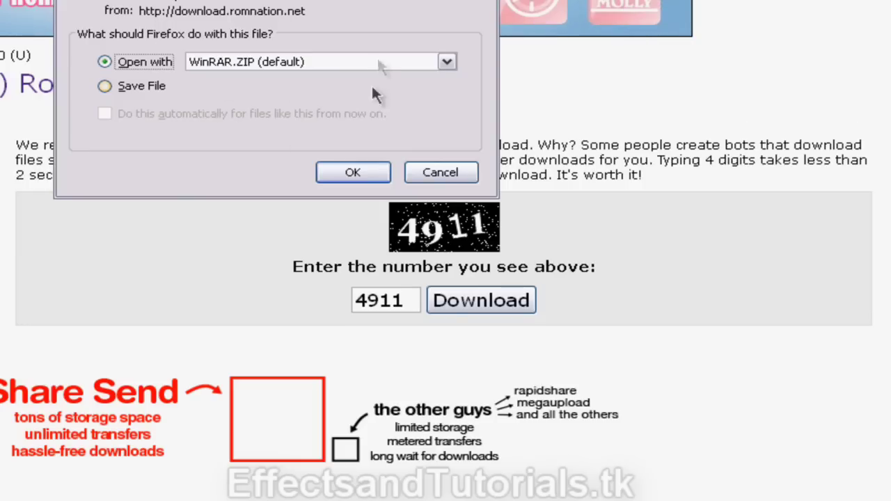
{"action": "left_click", "coordinate": [439, 173]}
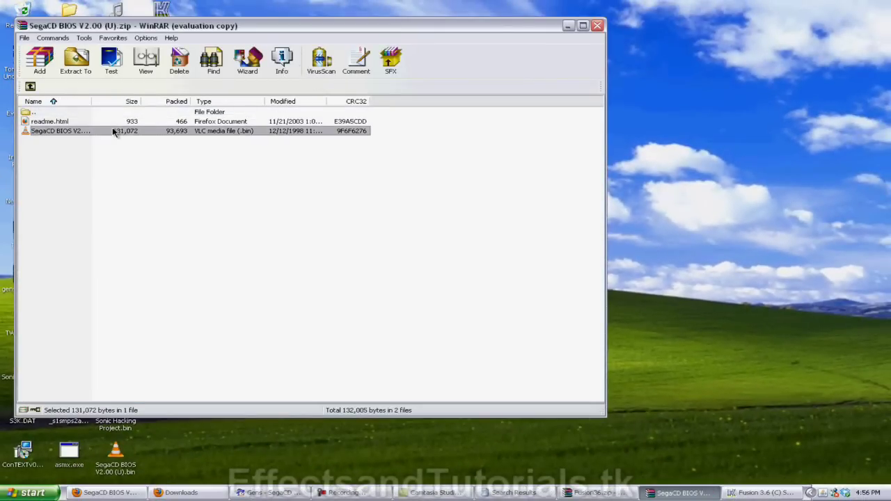
Step: Drag SegaCD BIOS V2.00 (U).bin from WinRAR onto the desktop and close the archive
{"action": "left_click_drag", "start_coordinate": [119, 132], "coordinate": [44, 132]}
{"action": "left_click", "coordinate": [76, 62]}
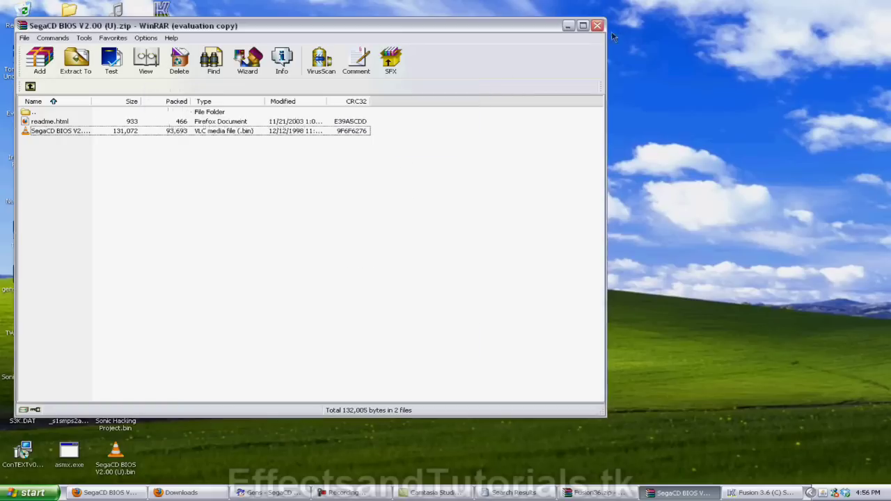
{"action": "left_click", "coordinate": [597, 26]}
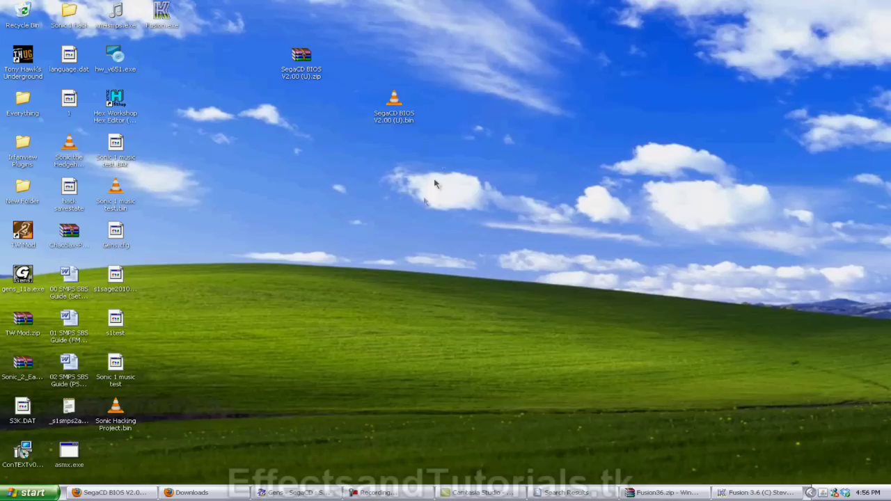
Step: Close the running Sonic 1 Megamix game in Gens and open the BIOS/Misc Files settings
{"action": "left_click", "coordinate": [291, 491]}
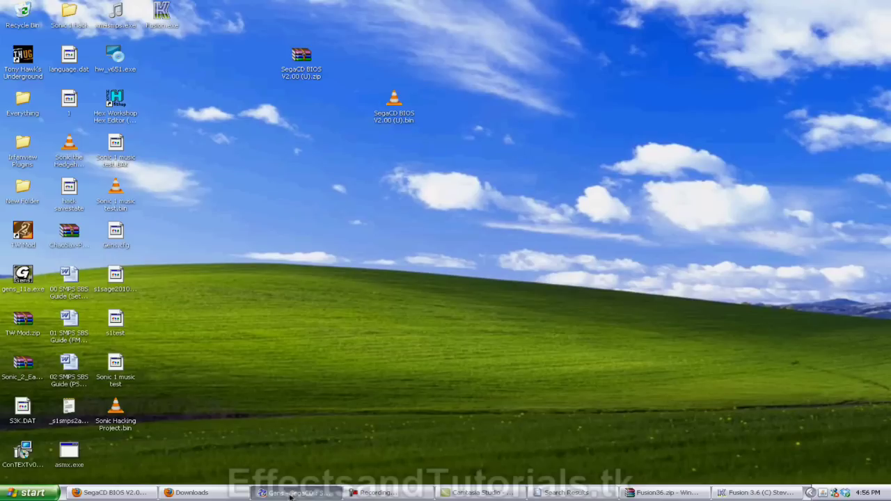
{"action": "left_click", "coordinate": [318, 134]}
{"action": "left_click", "coordinate": [333, 166]}
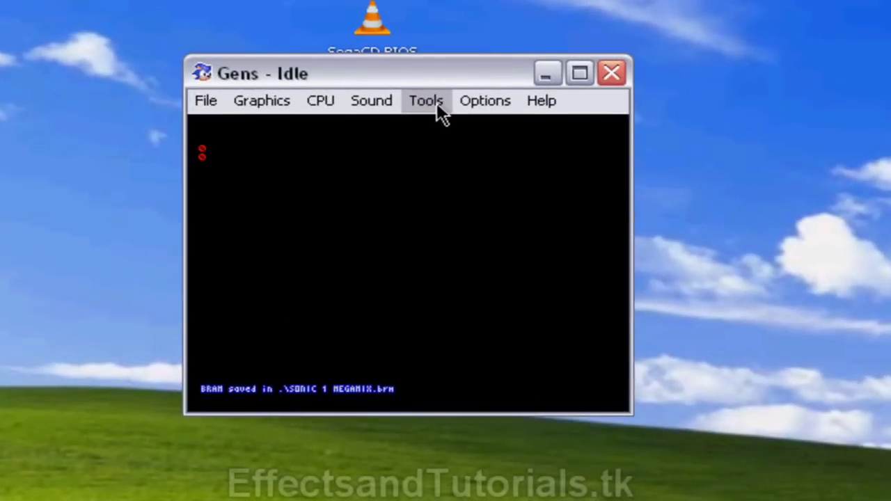
{"action": "left_click", "coordinate": [437, 106]}
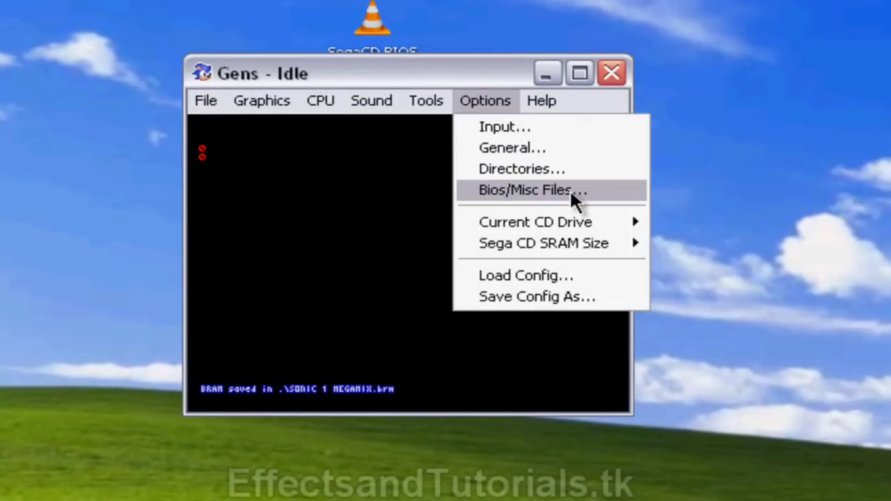
{"action": "left_click", "coordinate": [566, 188]}
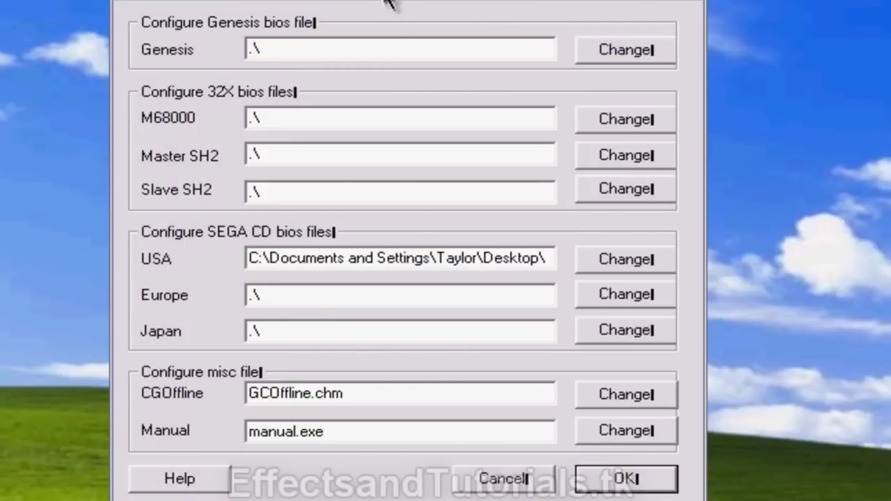
{"action": "left_click_drag", "start_coordinate": [390, 1], "coordinate": [619, 1]}
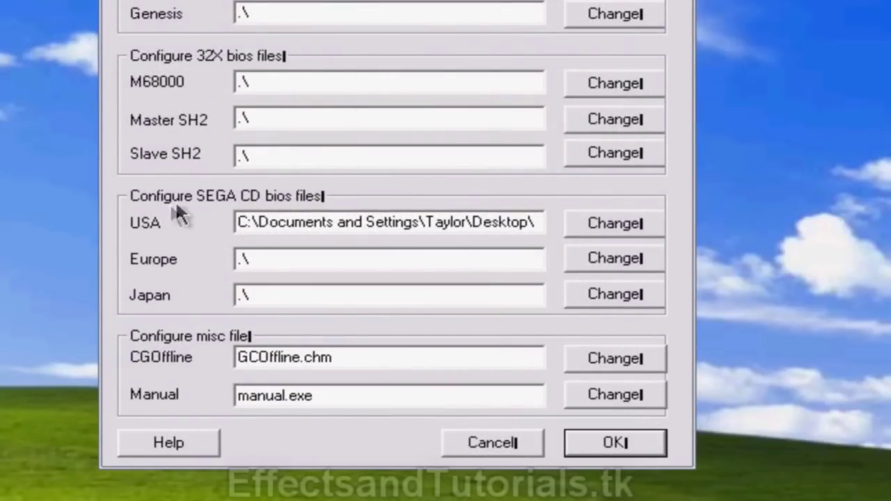
Step: Set the USA Sega CD BIOS to SegaCD BIOS V2.00 (U).bin on the desktop
{"action": "left_click", "coordinate": [262, 223]}
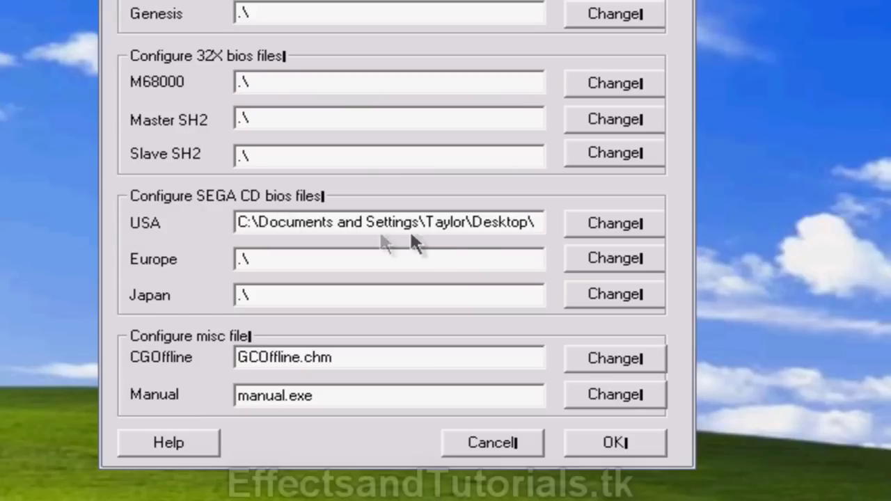
{"action": "left_click", "coordinate": [313, 296]}
{"action": "left_click", "coordinate": [320, 261]}
{"action": "left_click", "coordinate": [324, 223]}
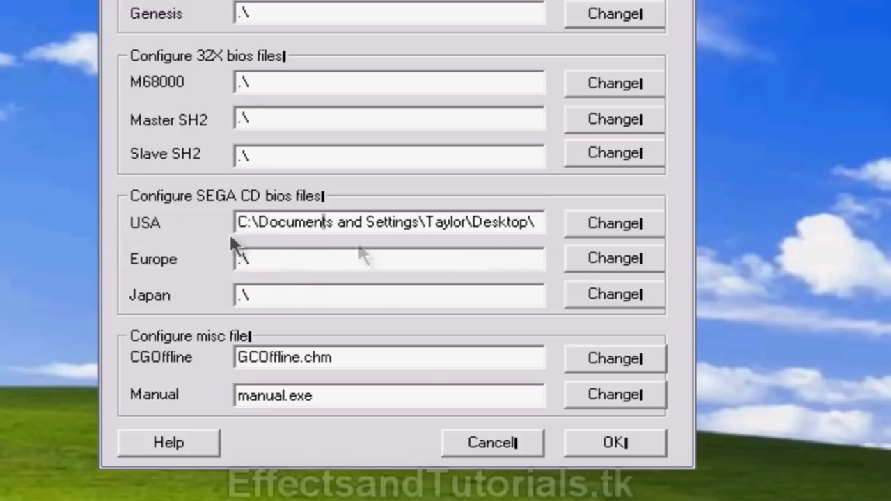
{"action": "left_click", "coordinate": [596, 222]}
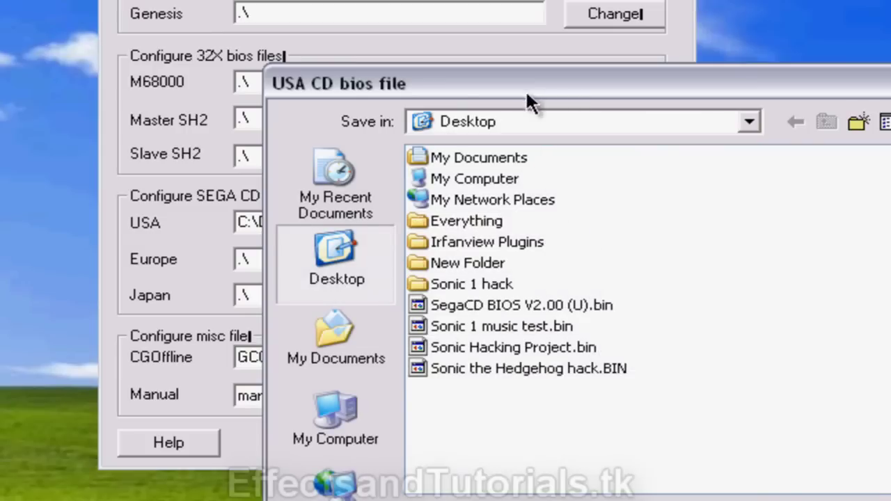
{"action": "left_click_drag", "start_coordinate": [525, 89], "coordinate": [210, 0]}
{"action": "left_click", "coordinate": [199, 189]}
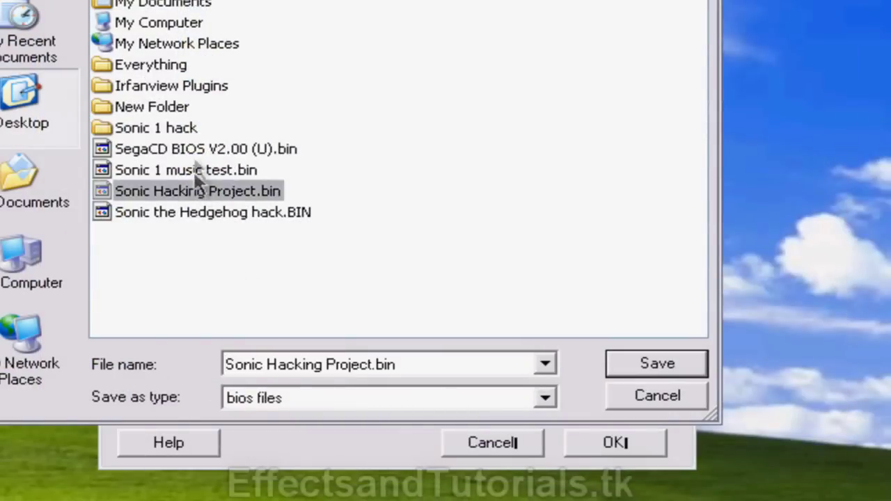
{"action": "left_click", "coordinate": [198, 149]}
{"action": "double_click", "coordinate": [196, 147]}
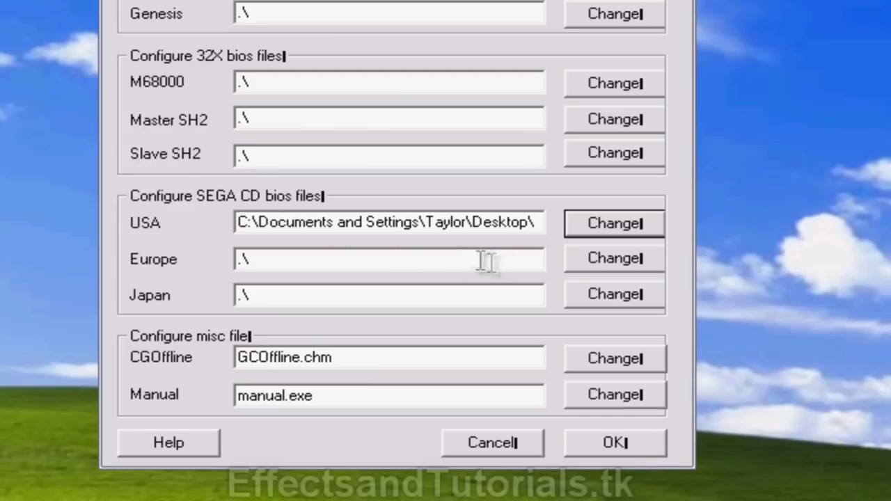
Step: Use SegaCD BIOS V2.00 (U).bin for the Europe and Japan BIOS too and save the settings
{"action": "left_click", "coordinate": [604, 266]}
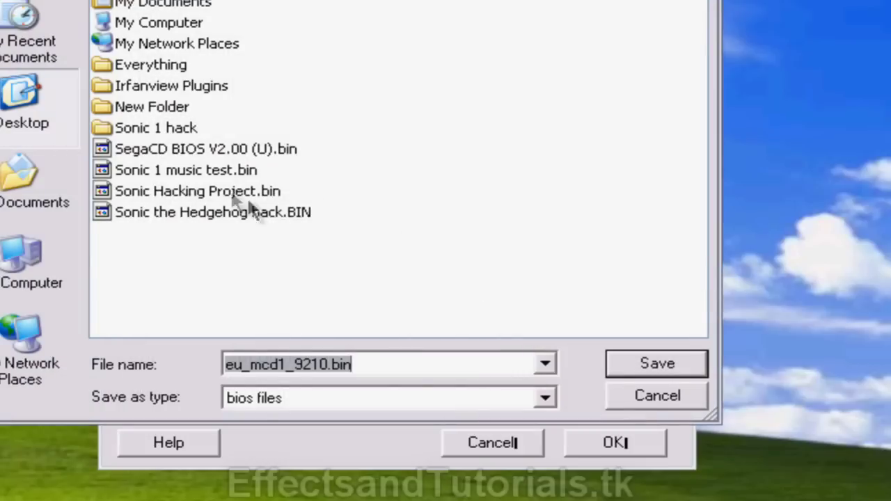
{"action": "left_click", "coordinate": [208, 147]}
{"action": "double_click", "coordinate": [209, 147]}
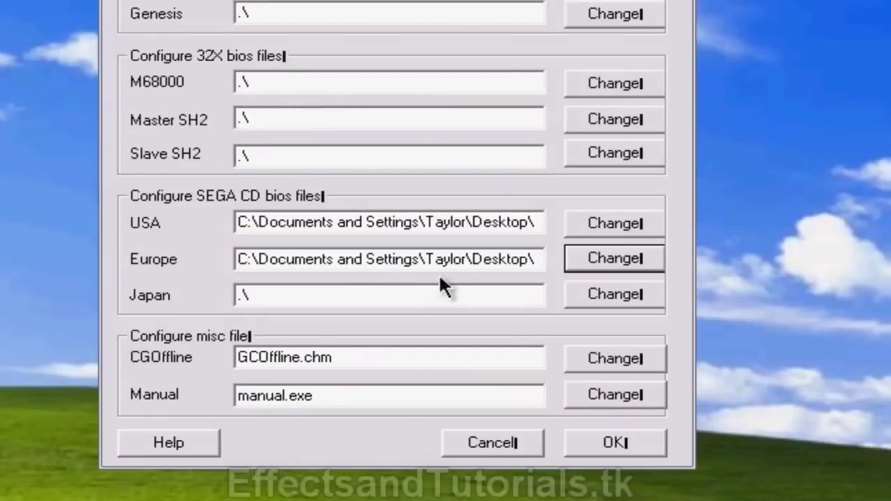
{"action": "left_click", "coordinate": [575, 299]}
{"action": "double_click", "coordinate": [207, 149]}
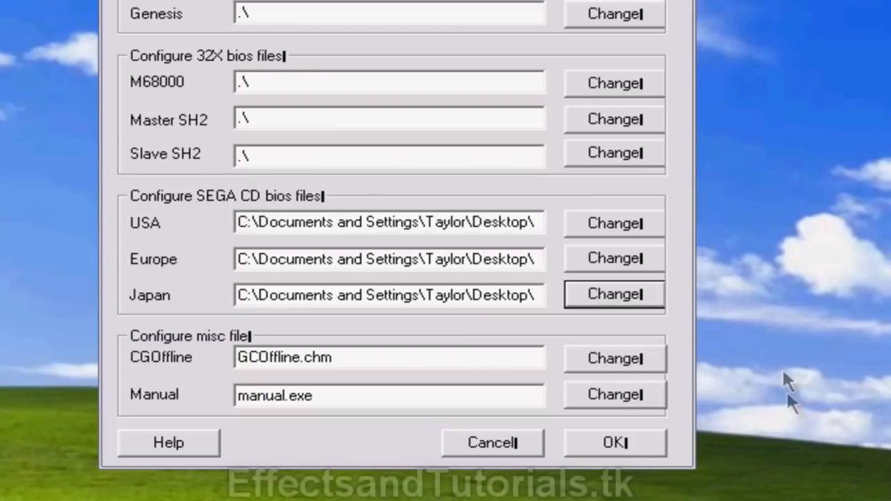
{"action": "left_click", "coordinate": [591, 445]}
Step: Open S1MMU.iso through Open ROM and start the game from the Sega CD title screen
{"action": "left_click", "coordinate": [209, 100]}
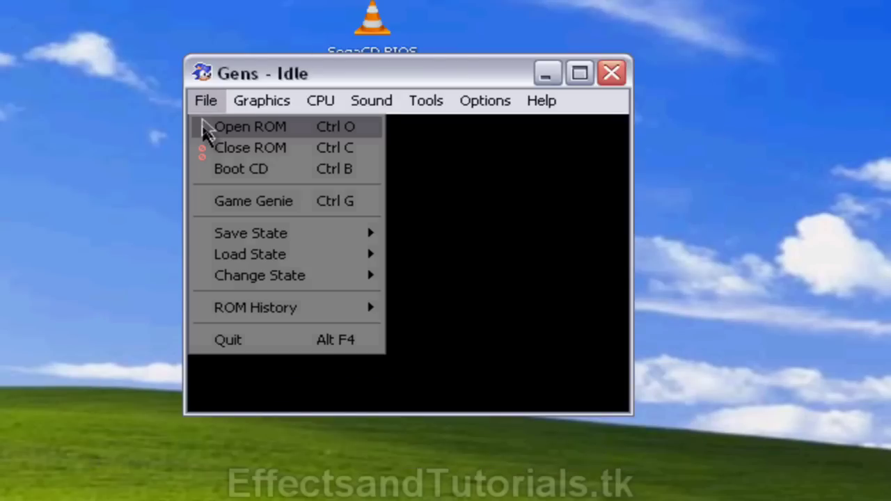
{"action": "left_click", "coordinate": [201, 125]}
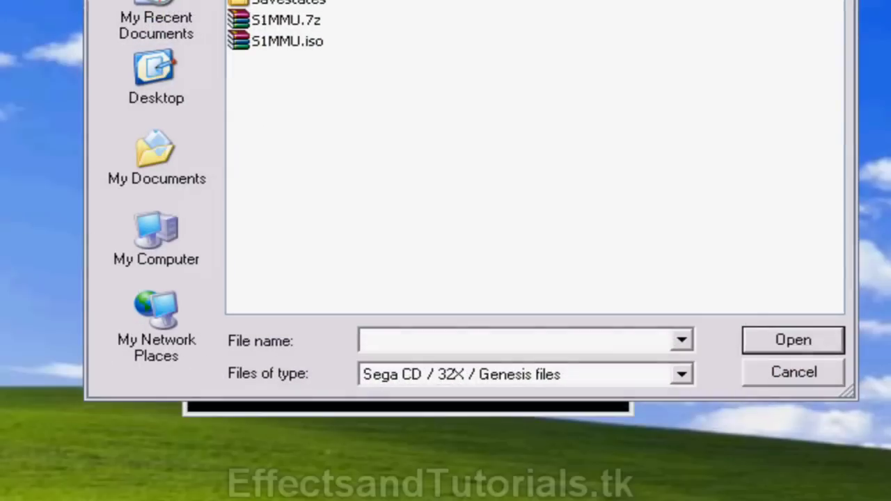
{"action": "double_click", "coordinate": [292, 42]}
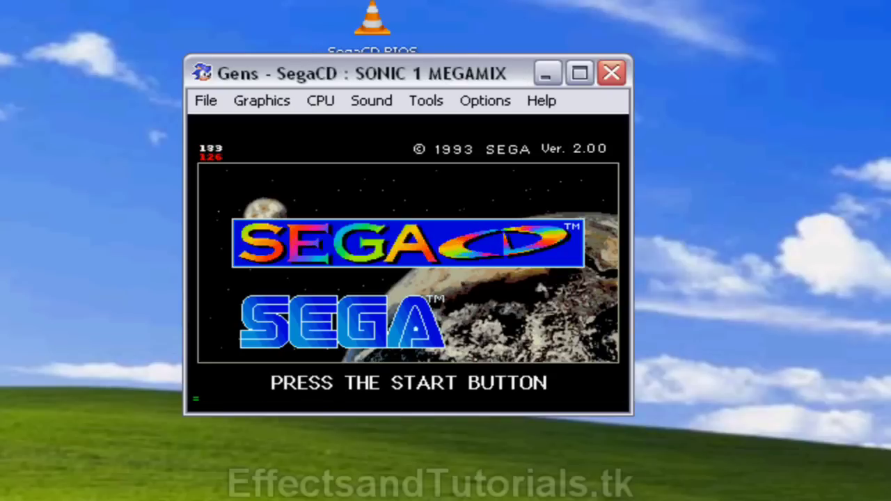
{"action": "key", "text": "Return"}
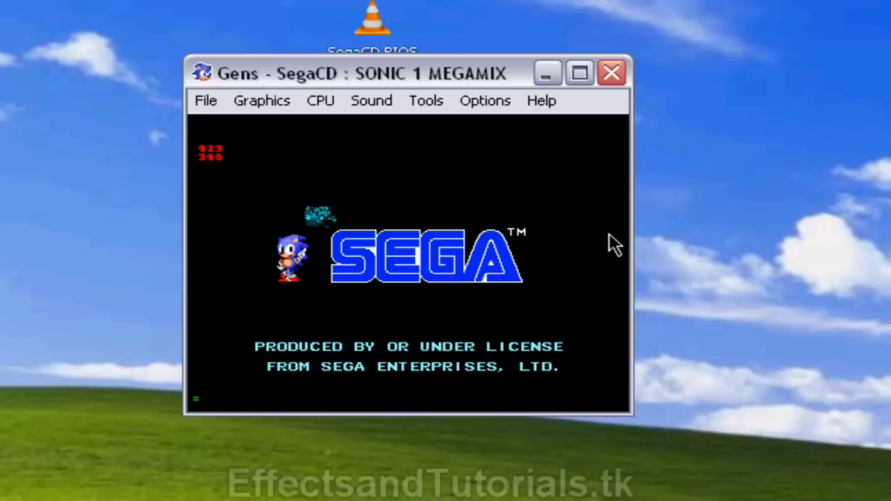
{"action": "left_click", "coordinate": [548, 76]}
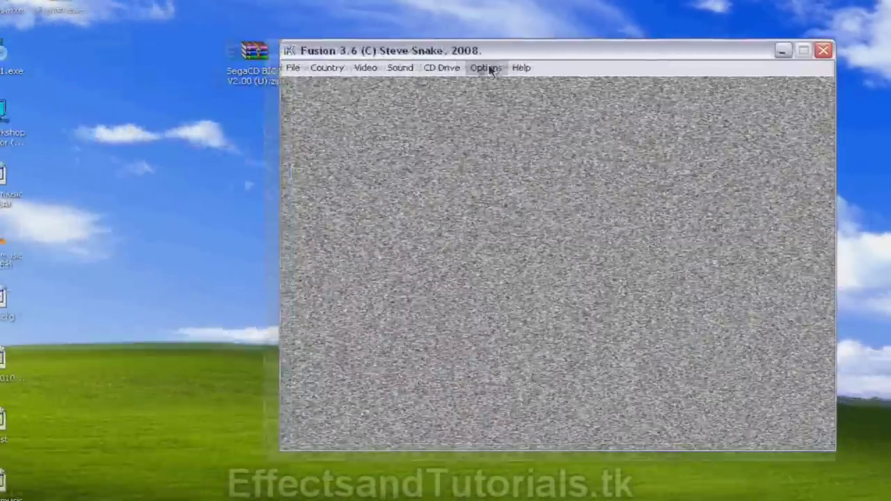
Step: In Fusion's Sega CD config, set the USA BIOS to the desktop's SegaCD BIOS V2.00 (U).bin, apply and OK
{"action": "left_click", "coordinate": [360, 69]}
{"action": "left_click", "coordinate": [365, 88]}
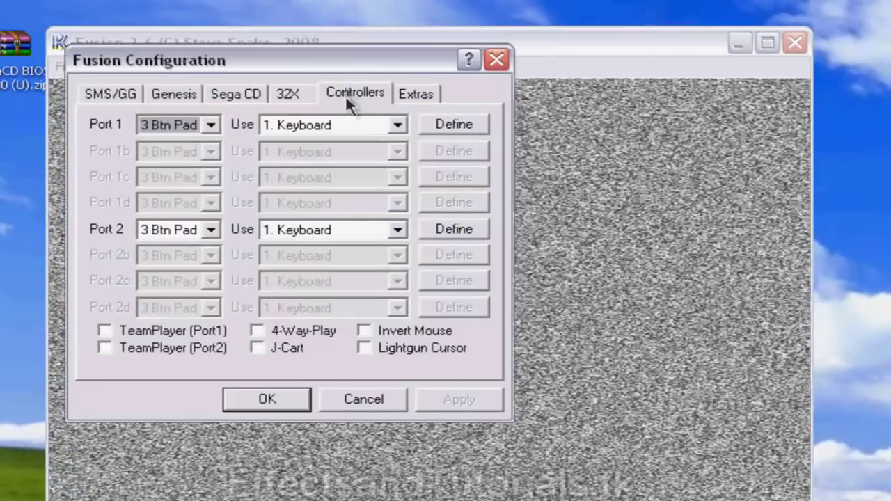
{"action": "left_click", "coordinate": [223, 95]}
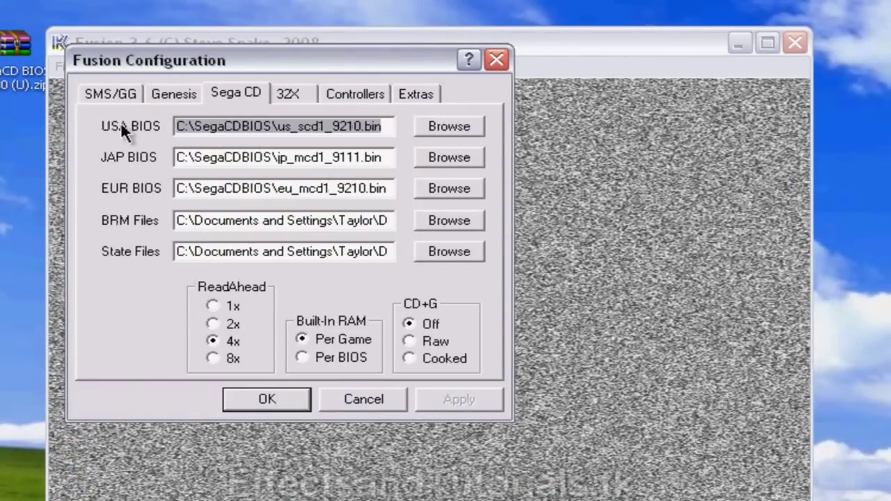
{"action": "left_click", "coordinate": [445, 126]}
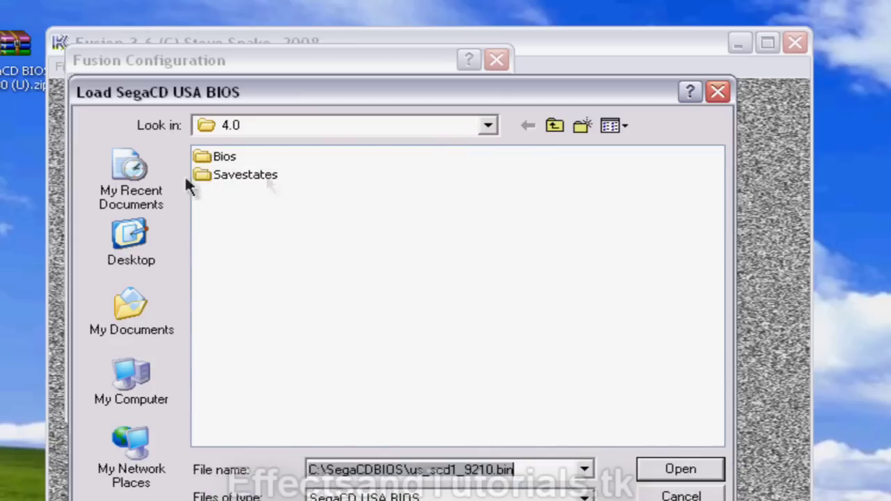
{"action": "left_click", "coordinate": [142, 400]}
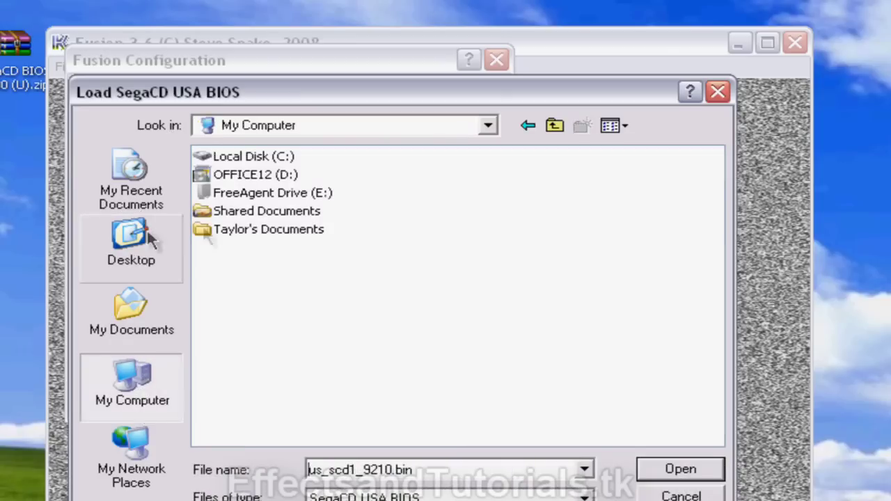
{"action": "left_click", "coordinate": [118, 233]}
{"action": "left_click", "coordinate": [293, 284]}
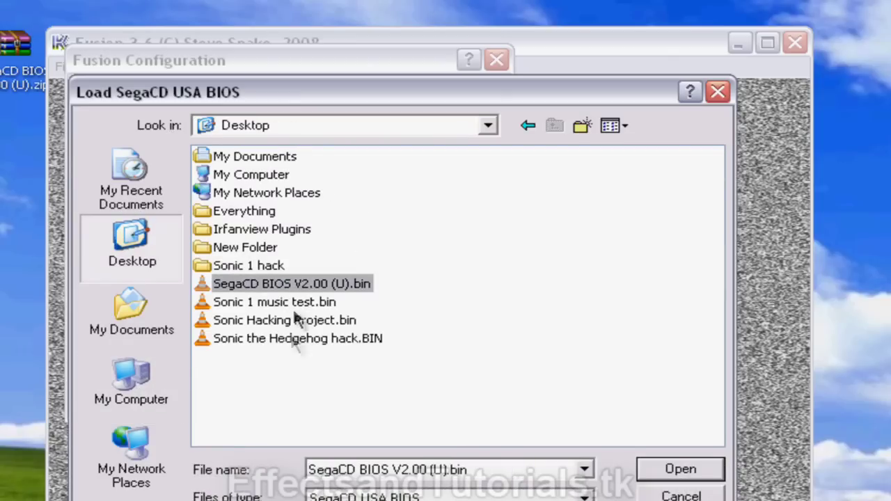
{"action": "double_click", "coordinate": [290, 282]}
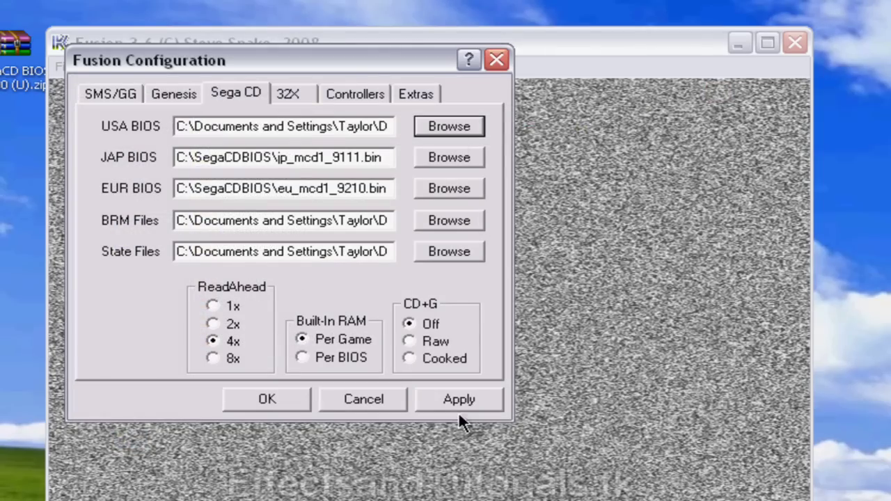
{"action": "left_click", "coordinate": [456, 401]}
{"action": "left_click", "coordinate": [265, 401]}
{"action": "left_click", "coordinate": [67, 68]}
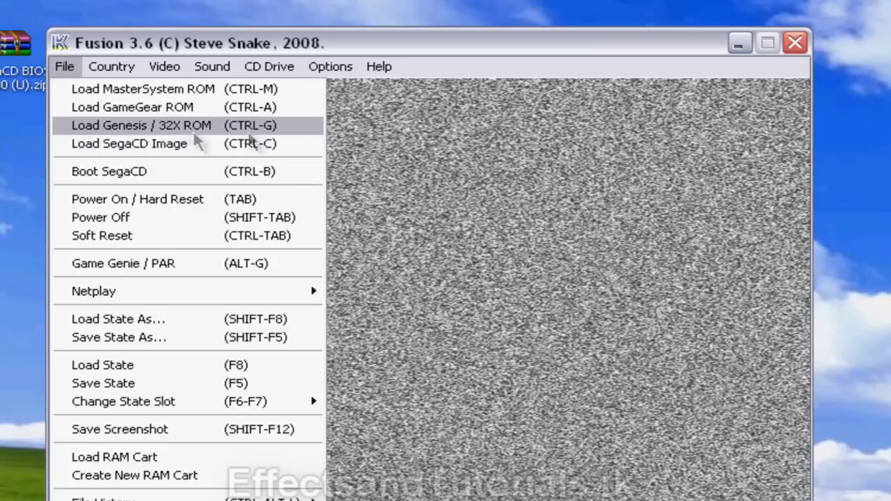
Step: Load S1MMU.iso from Everything > sonic > Hacks > Megamix > 4.0 as the Sega CD image
{"action": "left_click", "coordinate": [165, 147]}
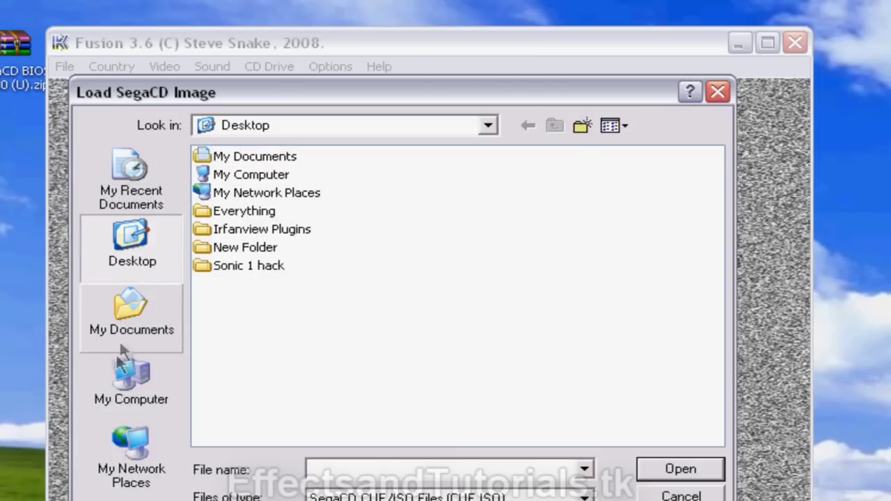
{"action": "double_click", "coordinate": [245, 210]}
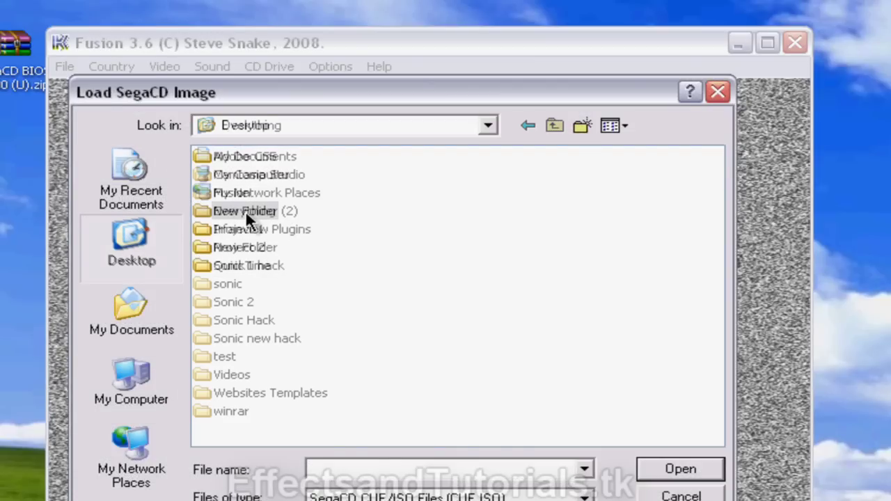
{"action": "double_click", "coordinate": [227, 284]}
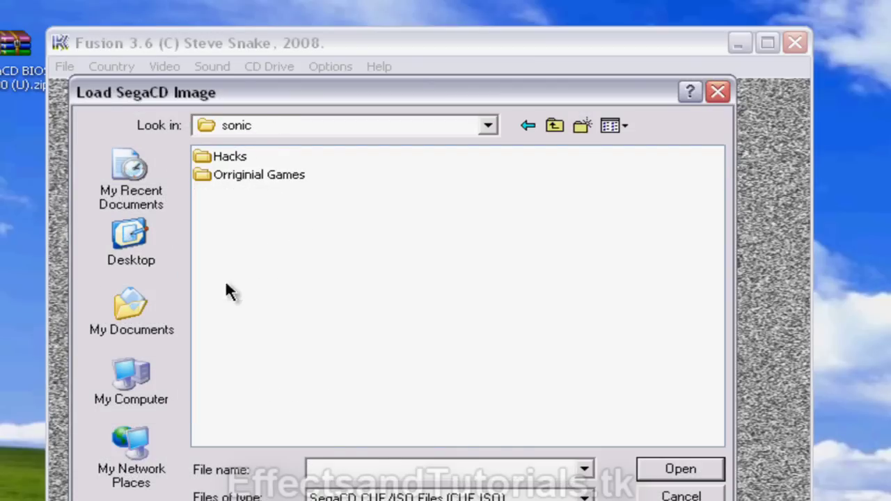
{"action": "double_click", "coordinate": [219, 158]}
{"action": "double_click", "coordinate": [225, 191]}
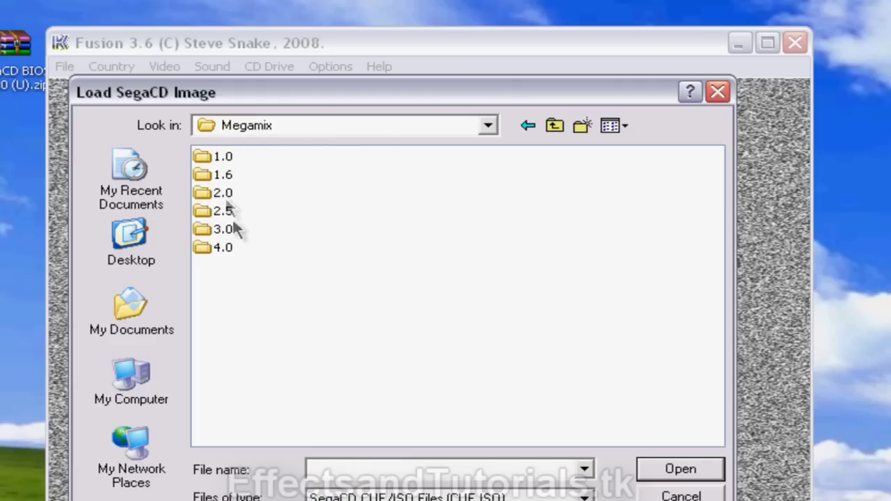
{"action": "double_click", "coordinate": [224, 246]}
{"action": "double_click", "coordinate": [228, 193]}
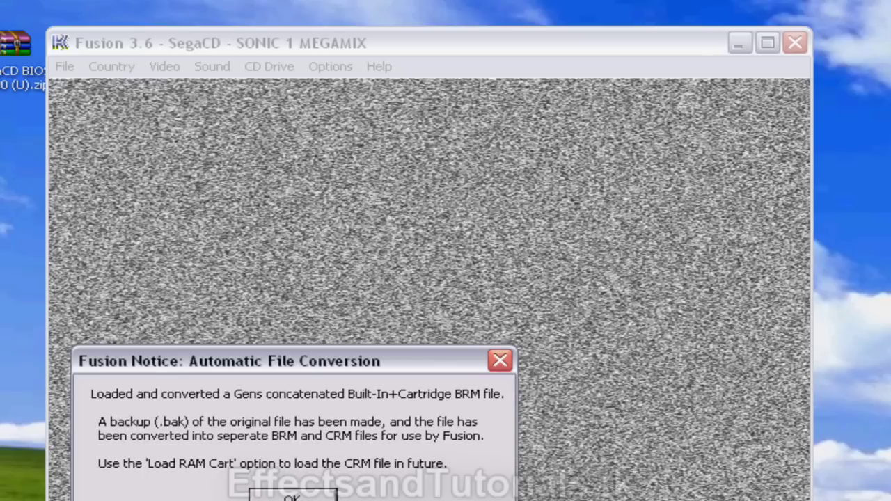
{"action": "left_click", "coordinate": [292, 496]}
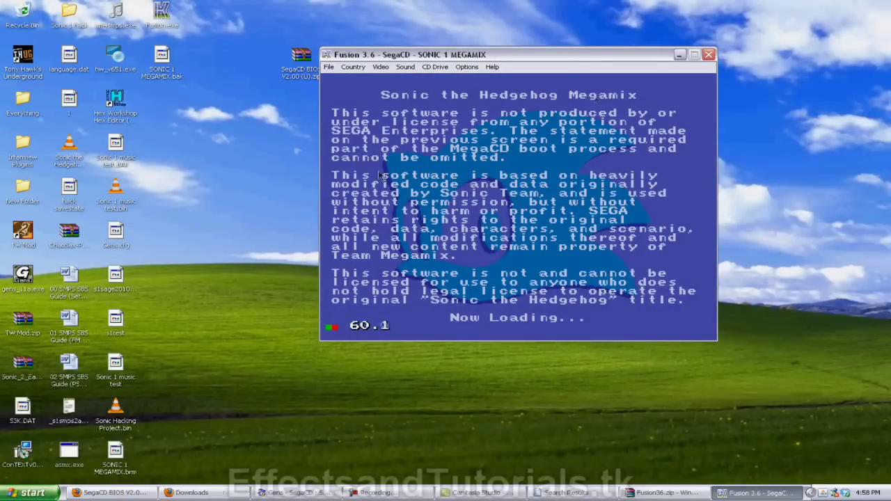
Step: Minimise the Kega Fusion window once Sonic Megamix has booted
{"action": "left_click", "coordinate": [679, 55]}
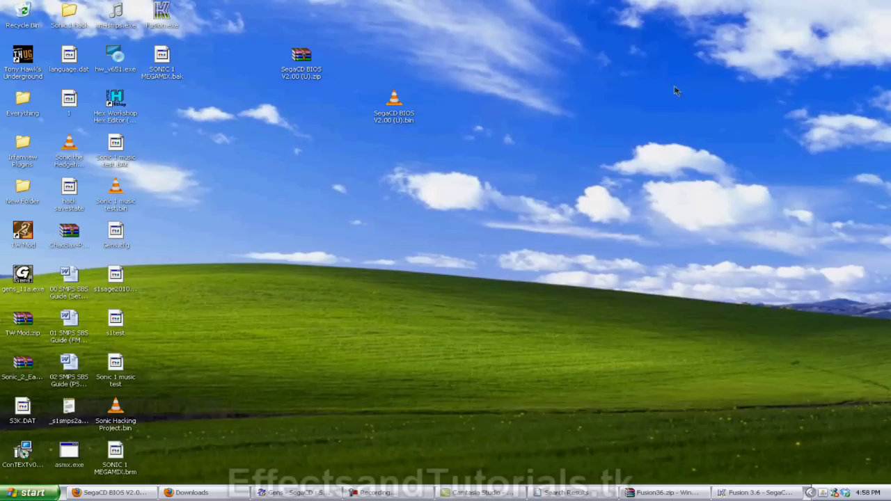